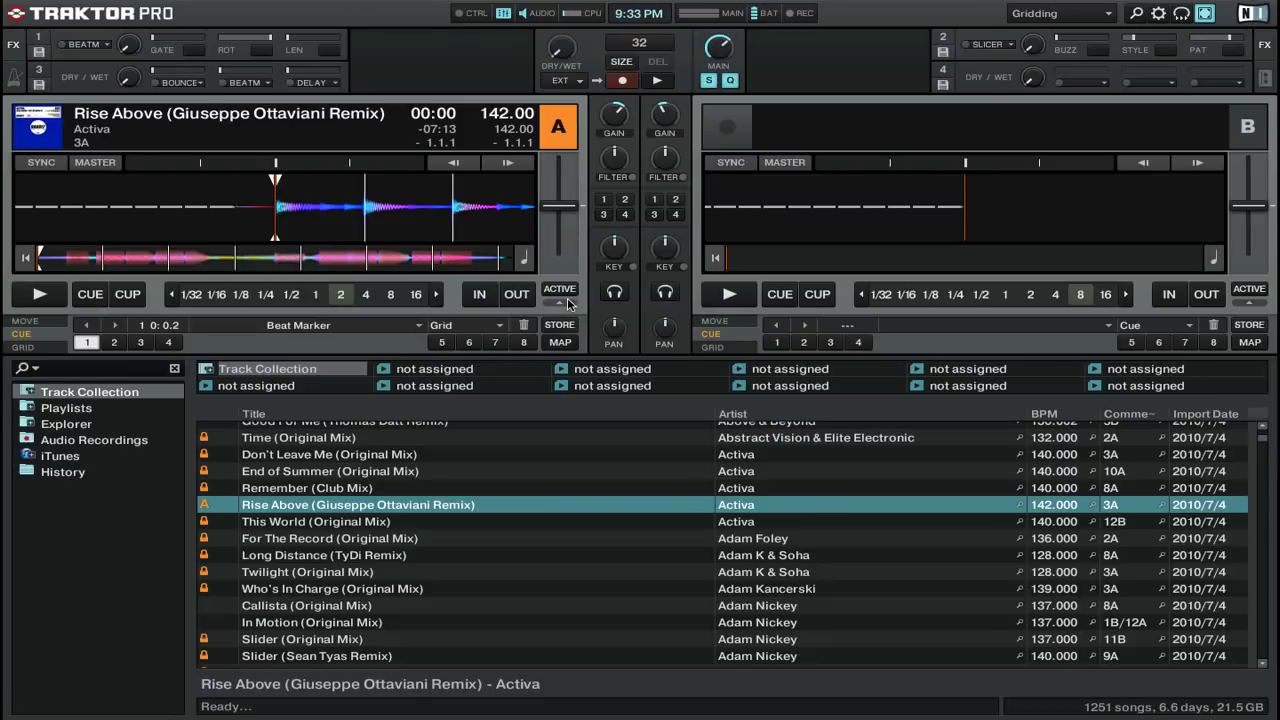
Store hotcue 2 on deck A at about 1:23, aligned with the beat, and jump to it.
click(567, 299)
click(567, 299)
click(128, 260)
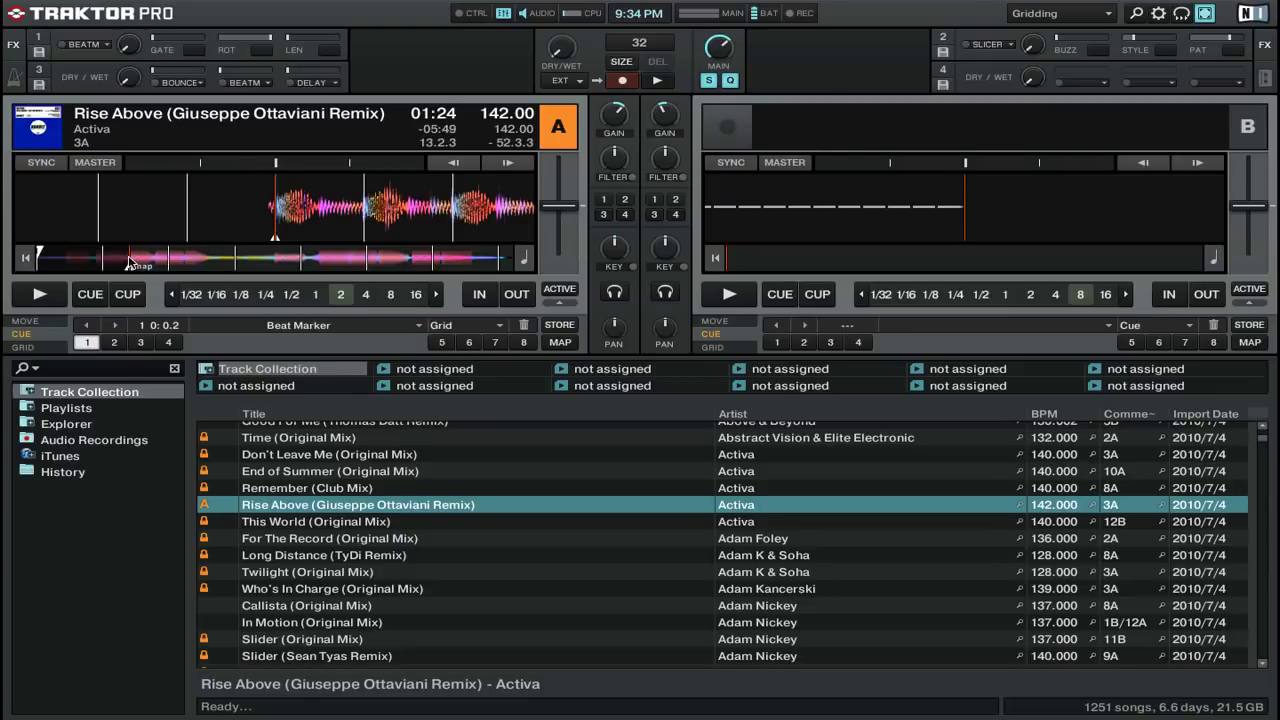
drag(240, 208, 416, 201)
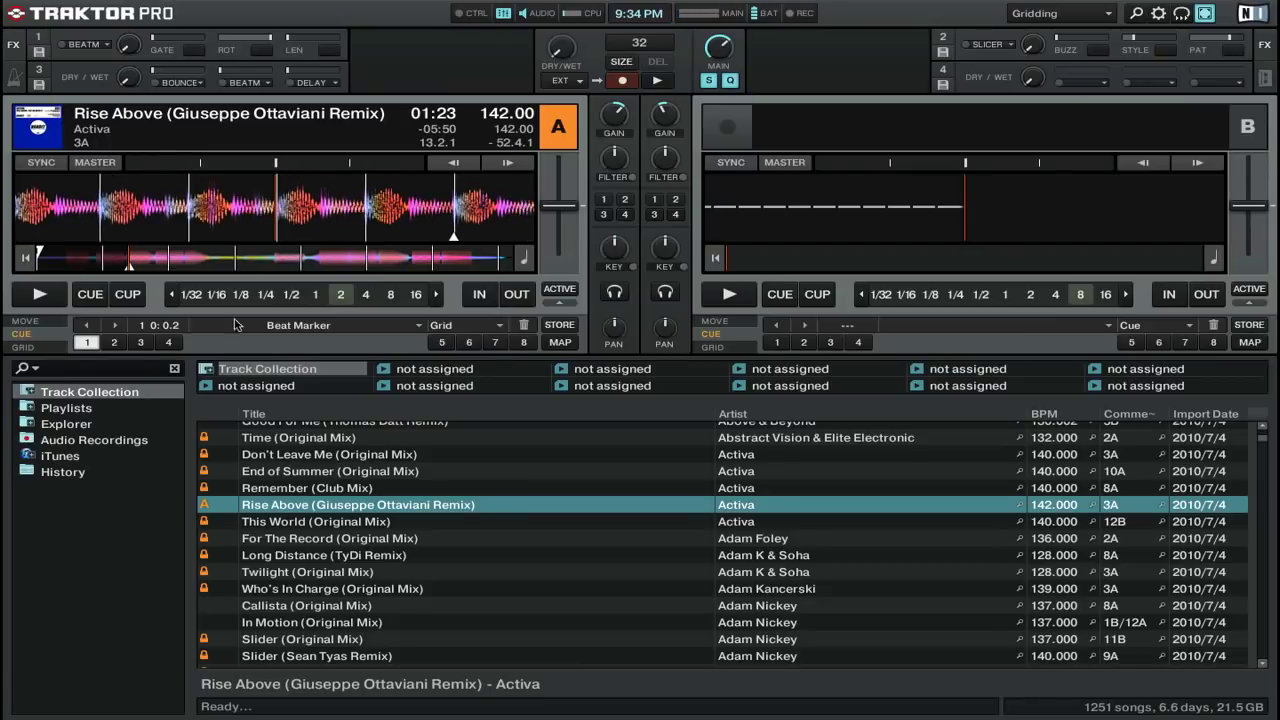
click(115, 342)
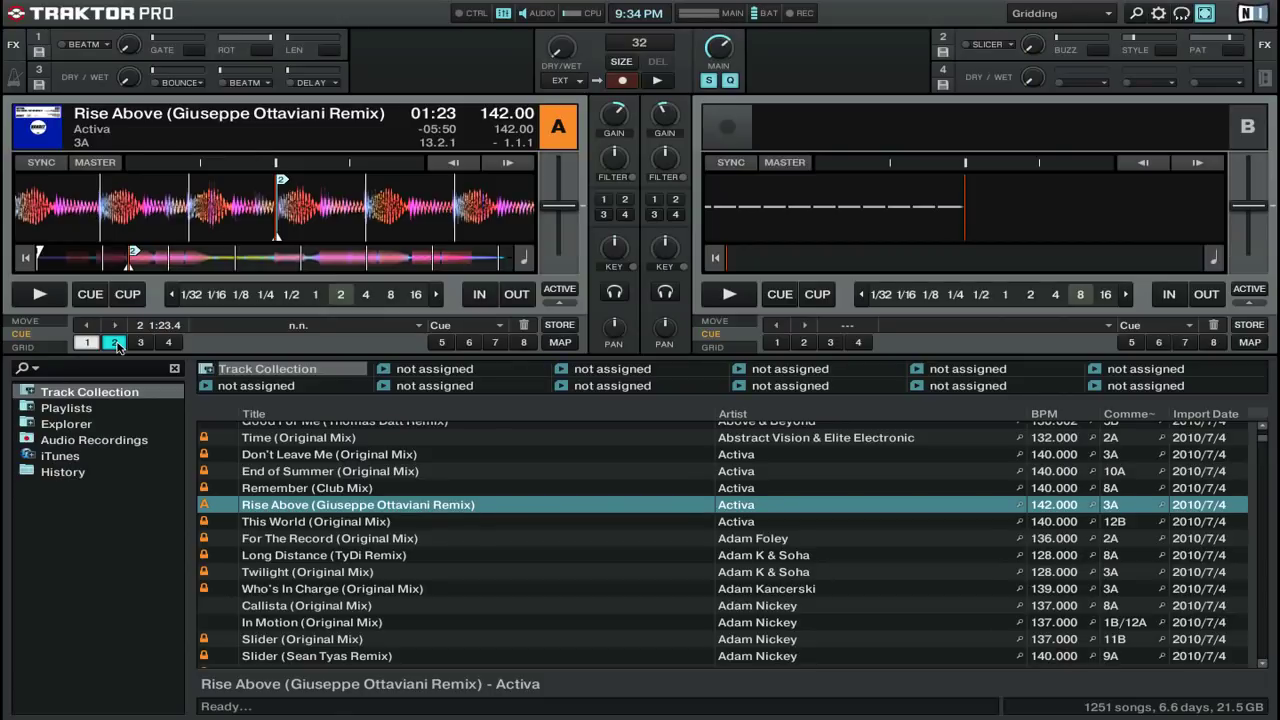
click(116, 343)
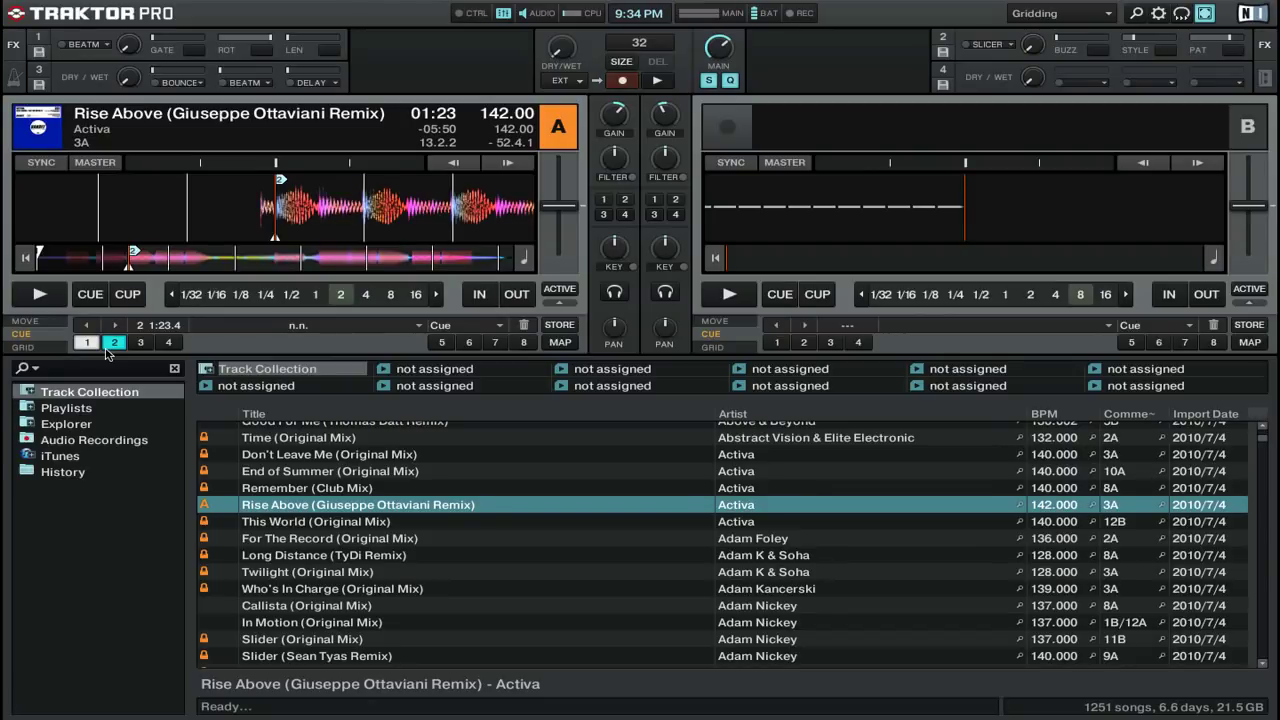
Play deck A from hotcue 2, store hotcue 3 at about 1:28 during playback, and stop the deck.
key(space)
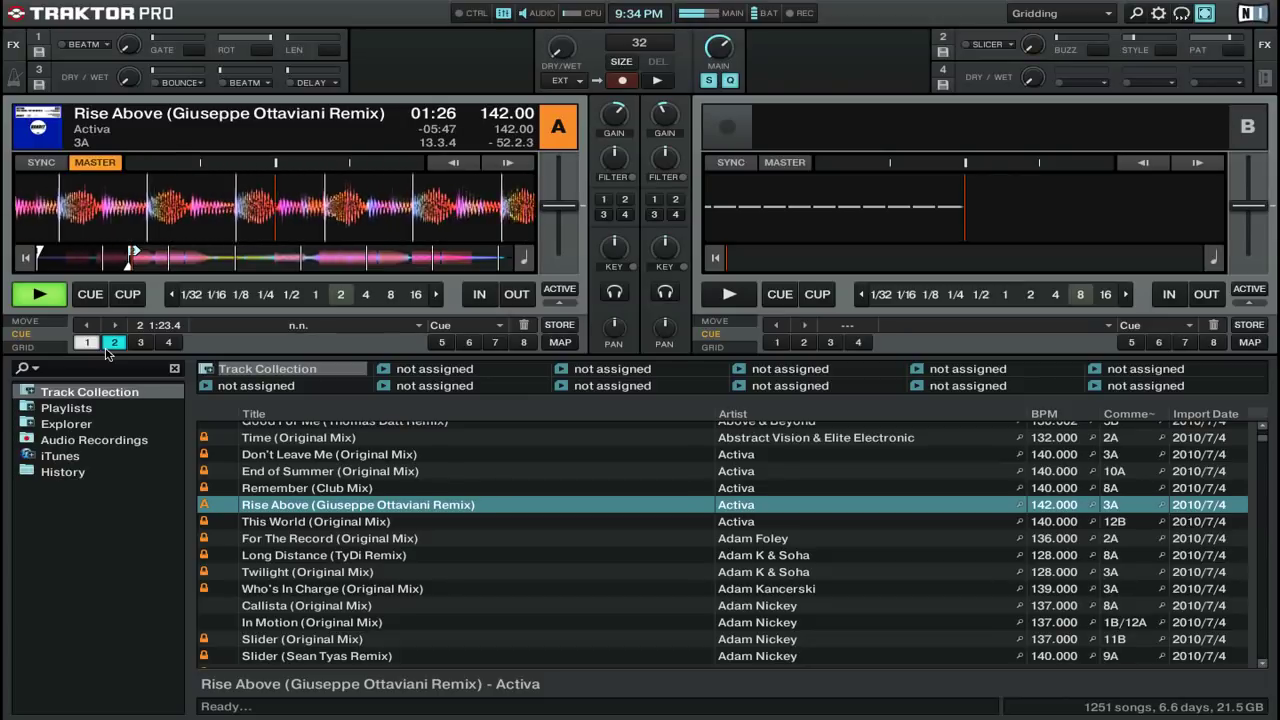
click(141, 342)
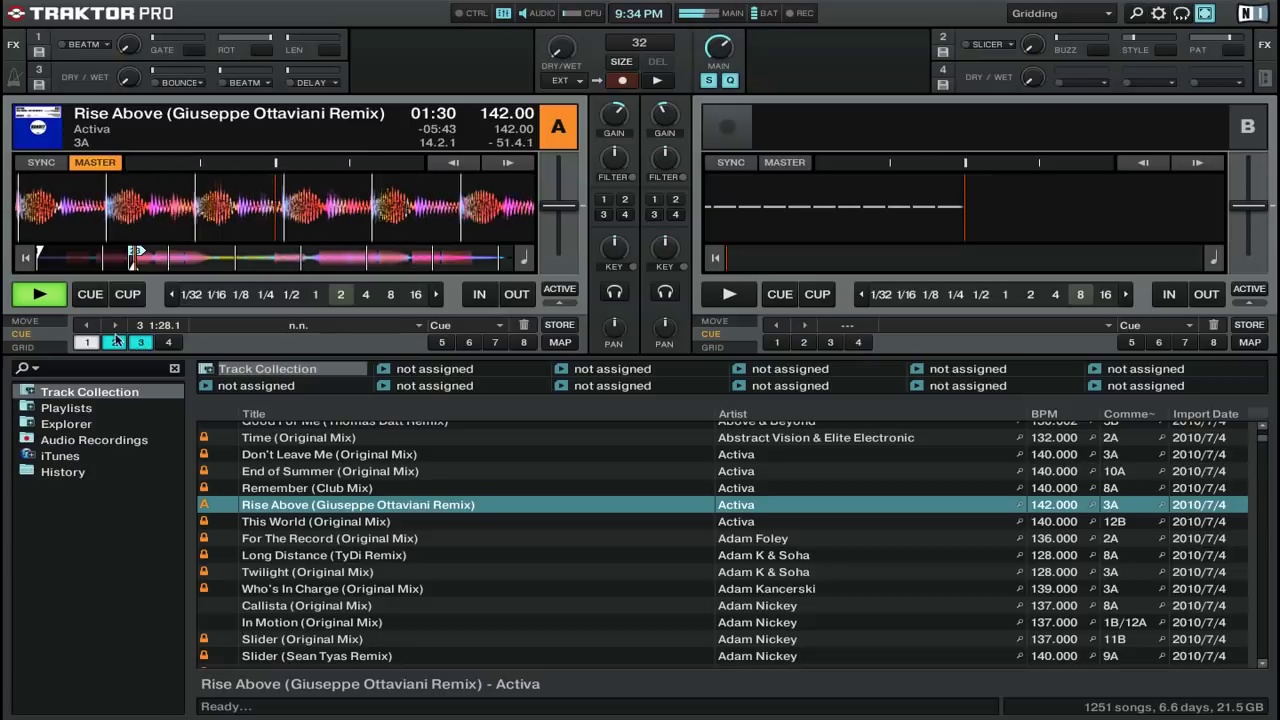
click(48, 292)
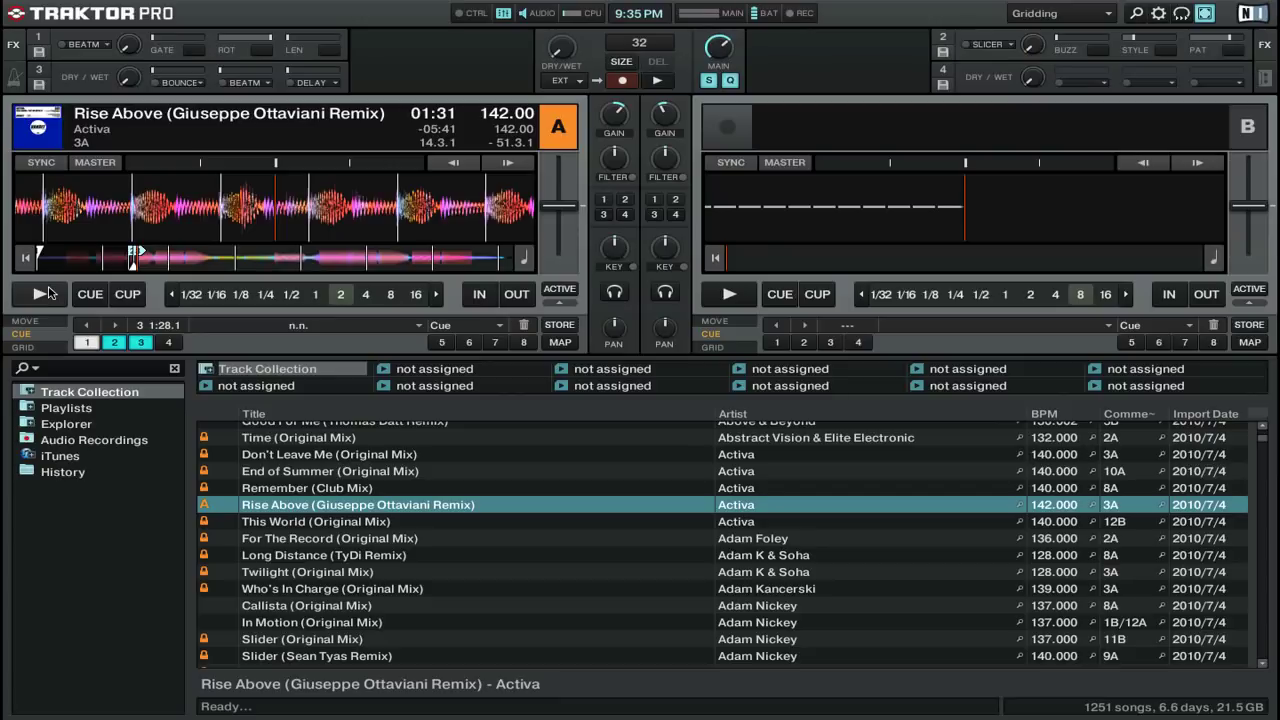
Test jumping between hotcues 1, 2 and 3 on deck A, both during playback and while stopped.
click(141, 344)
click(115, 344)
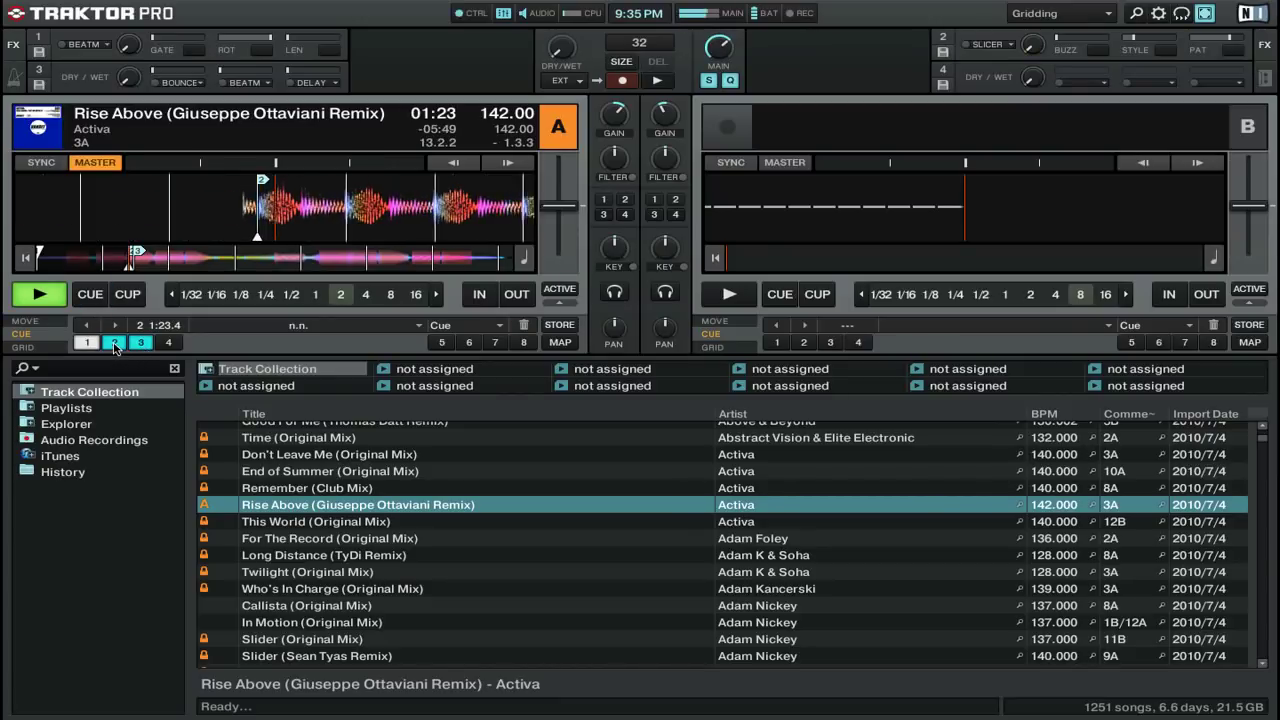
click(95, 292)
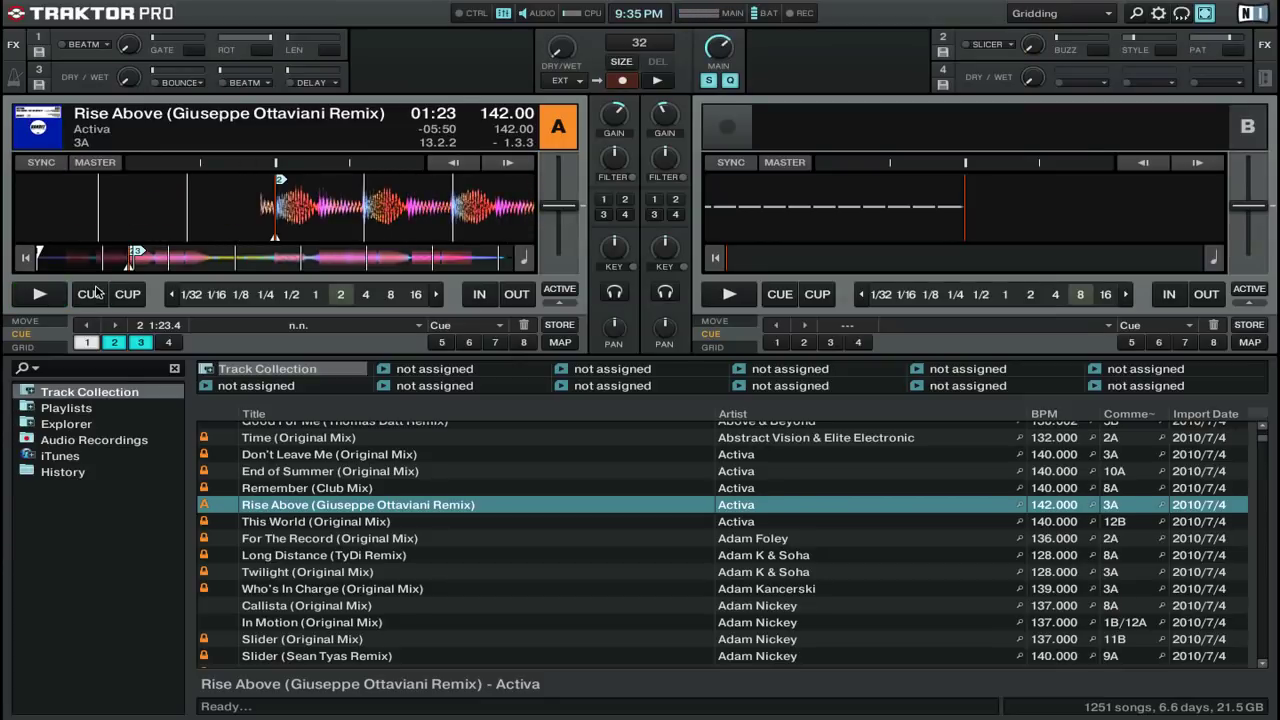
click(141, 344)
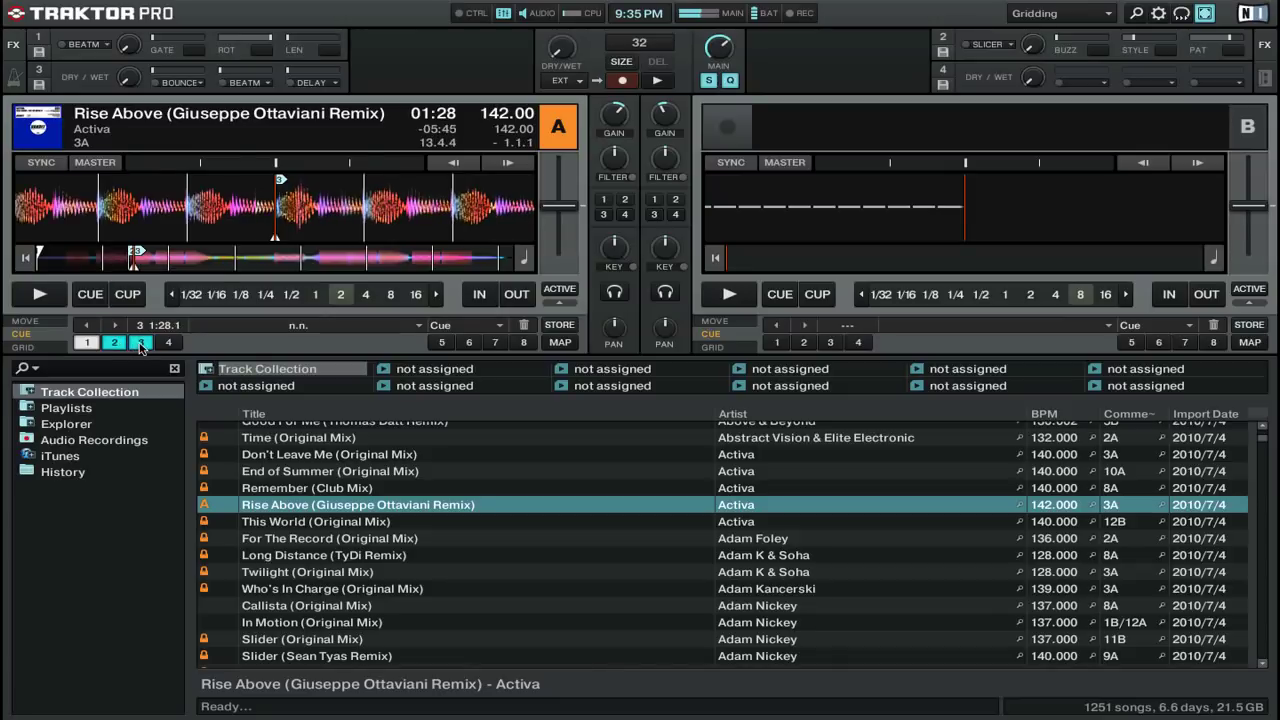
click(88, 343)
click(115, 343)
click(141, 344)
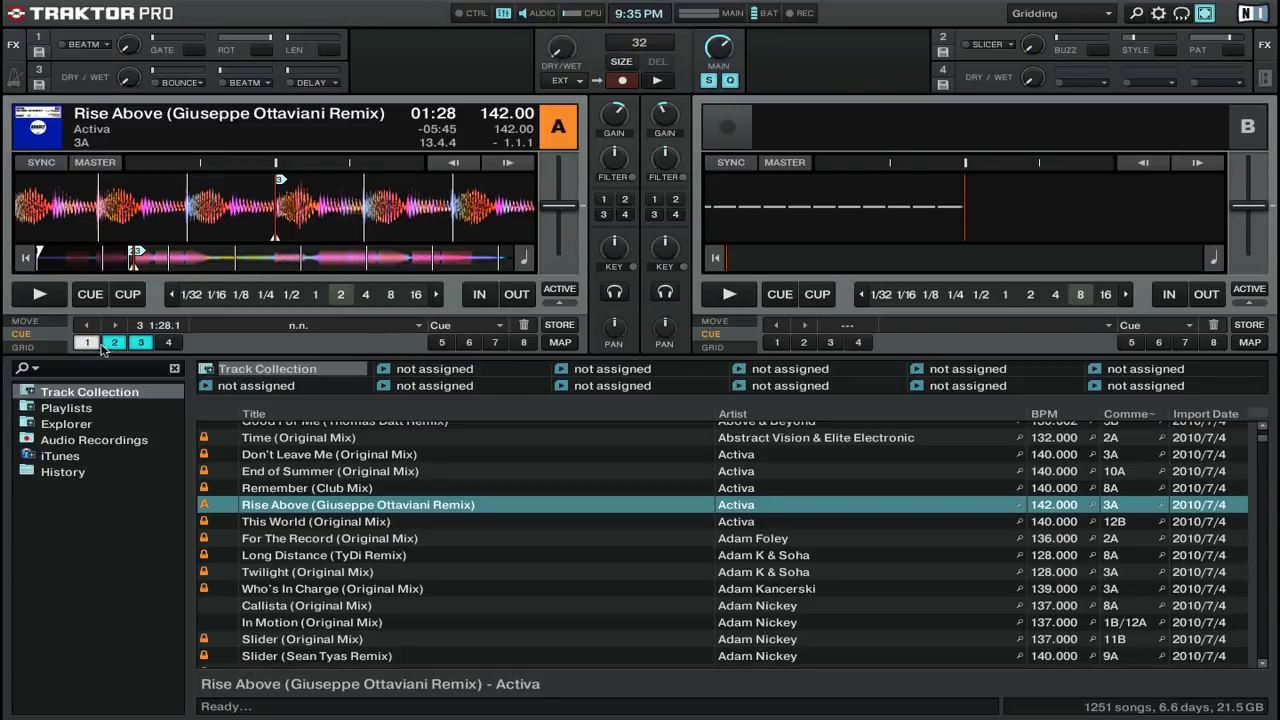
click(87, 342)
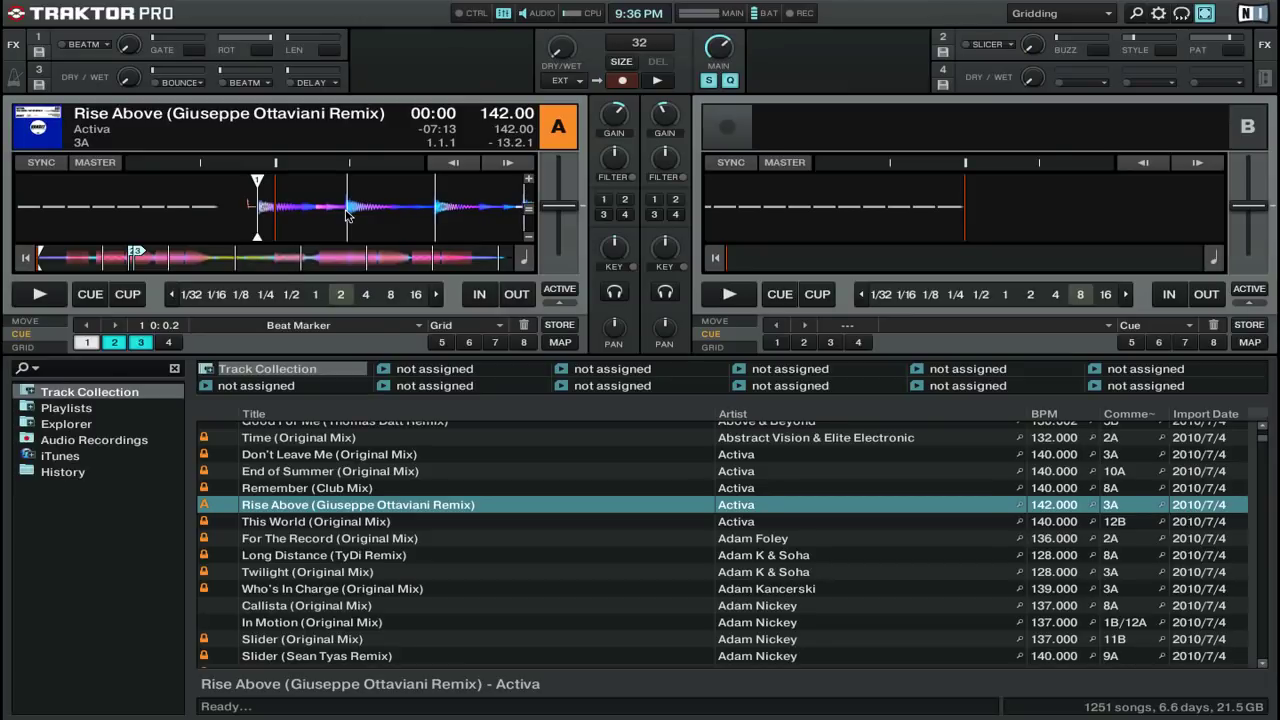
click(112, 345)
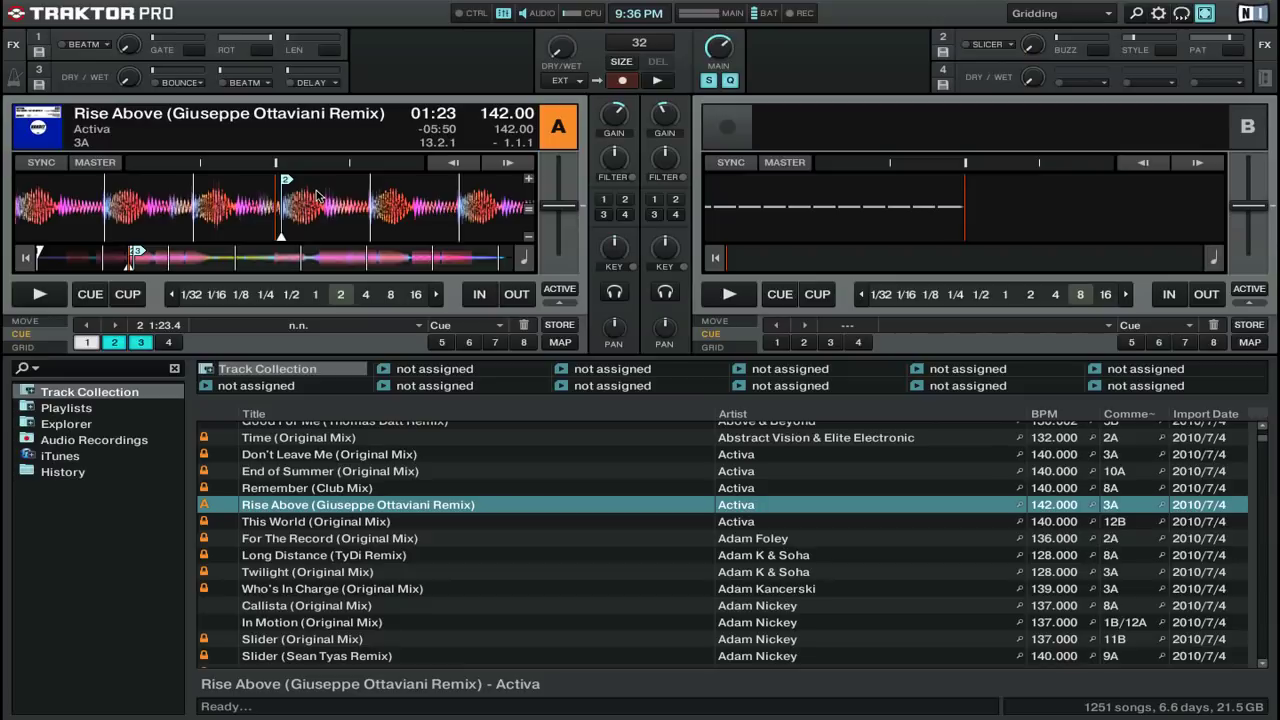
Switch hotcue 3's type through Fade-In and Fade-Out and leave it set to Load.
click(141, 345)
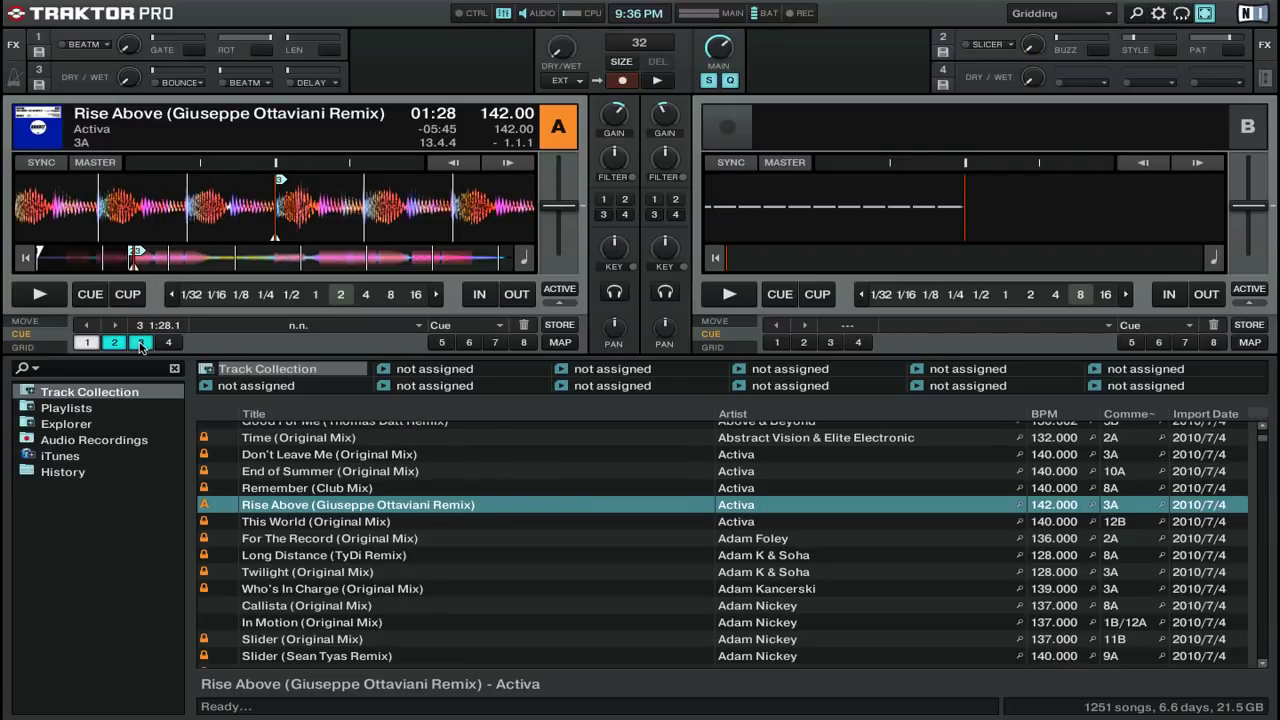
click(488, 326)
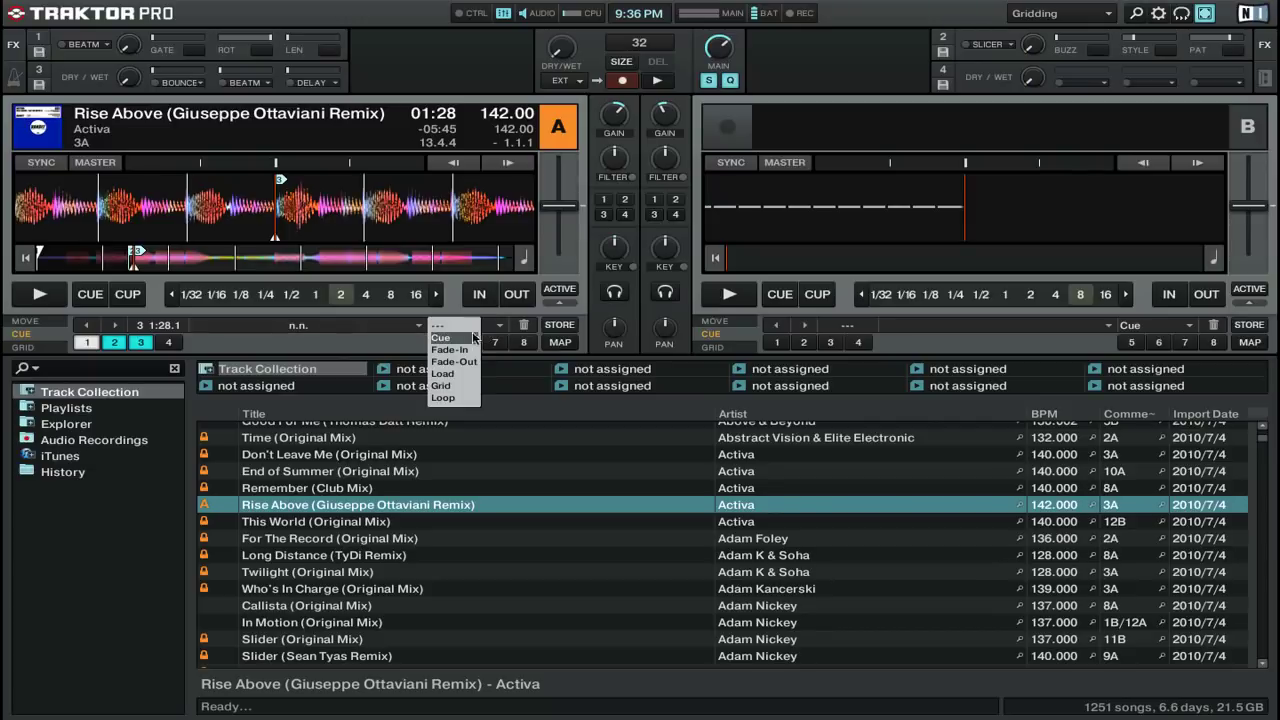
click(461, 352)
click(482, 328)
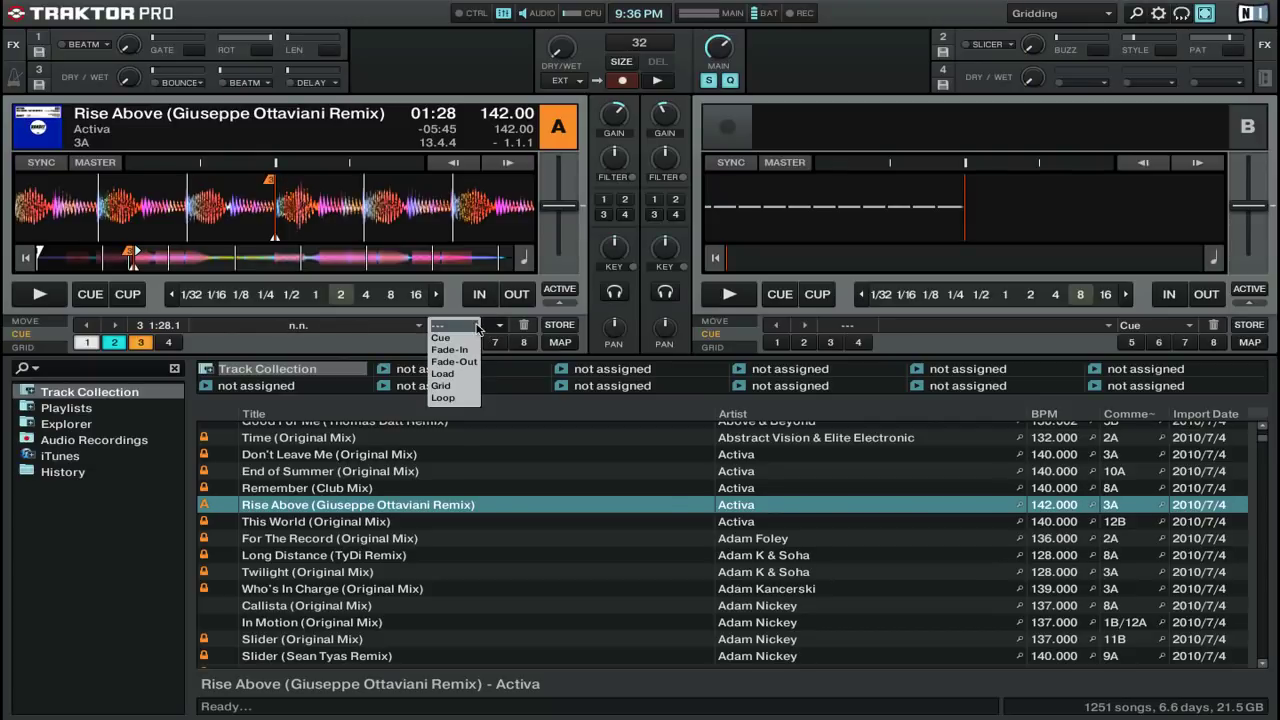
click(466, 361)
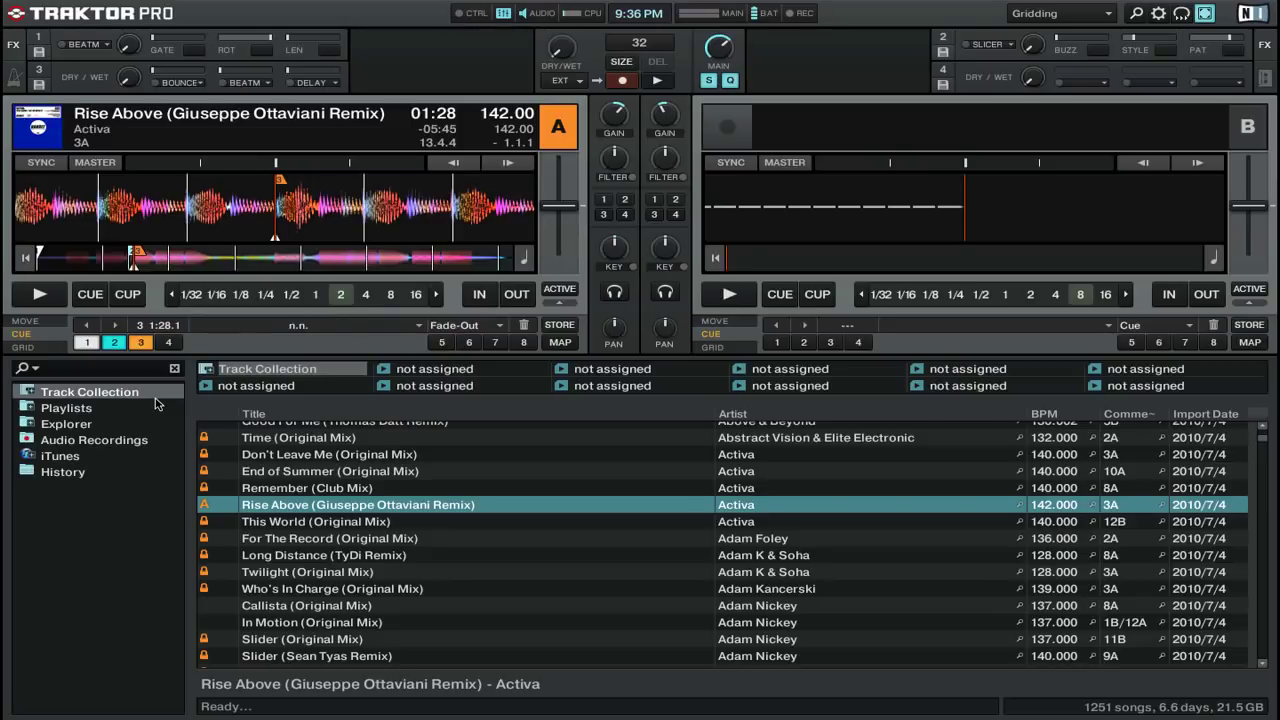
click(482, 328)
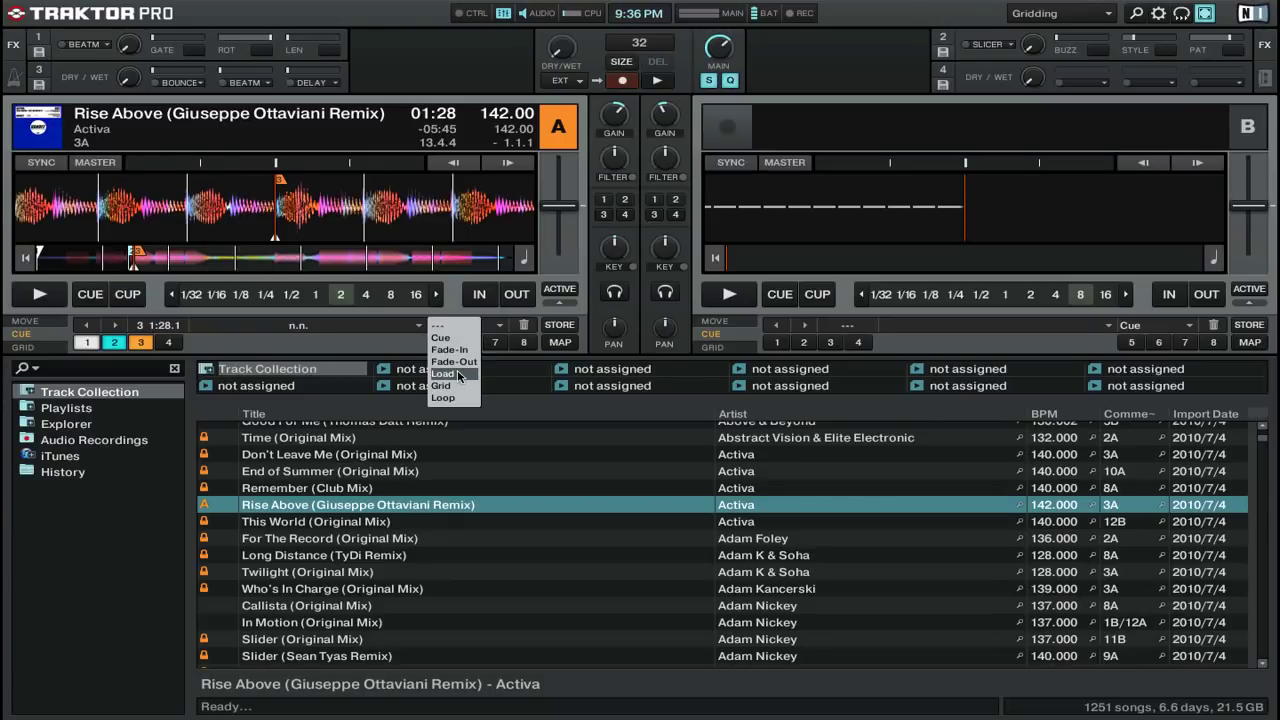
click(459, 374)
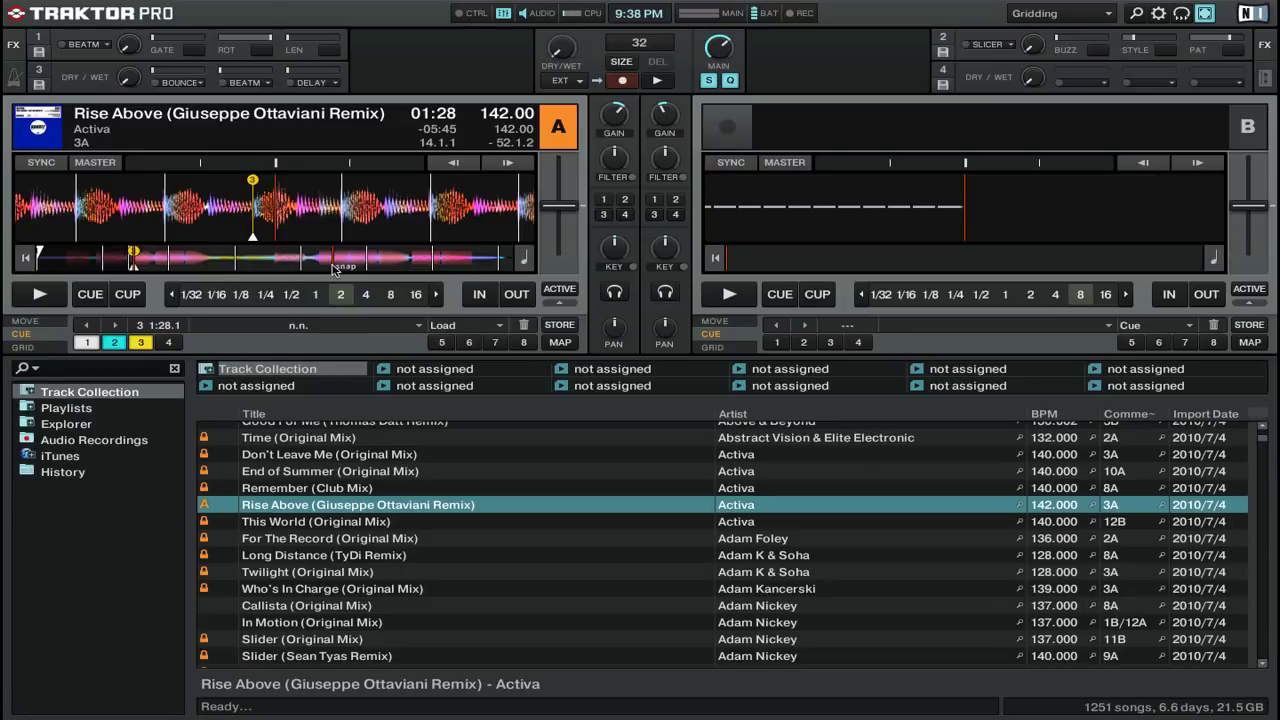
Create a 4-beat loop at about 5:20 in deck A's track and store it as hotcue 4.
click(389, 264)
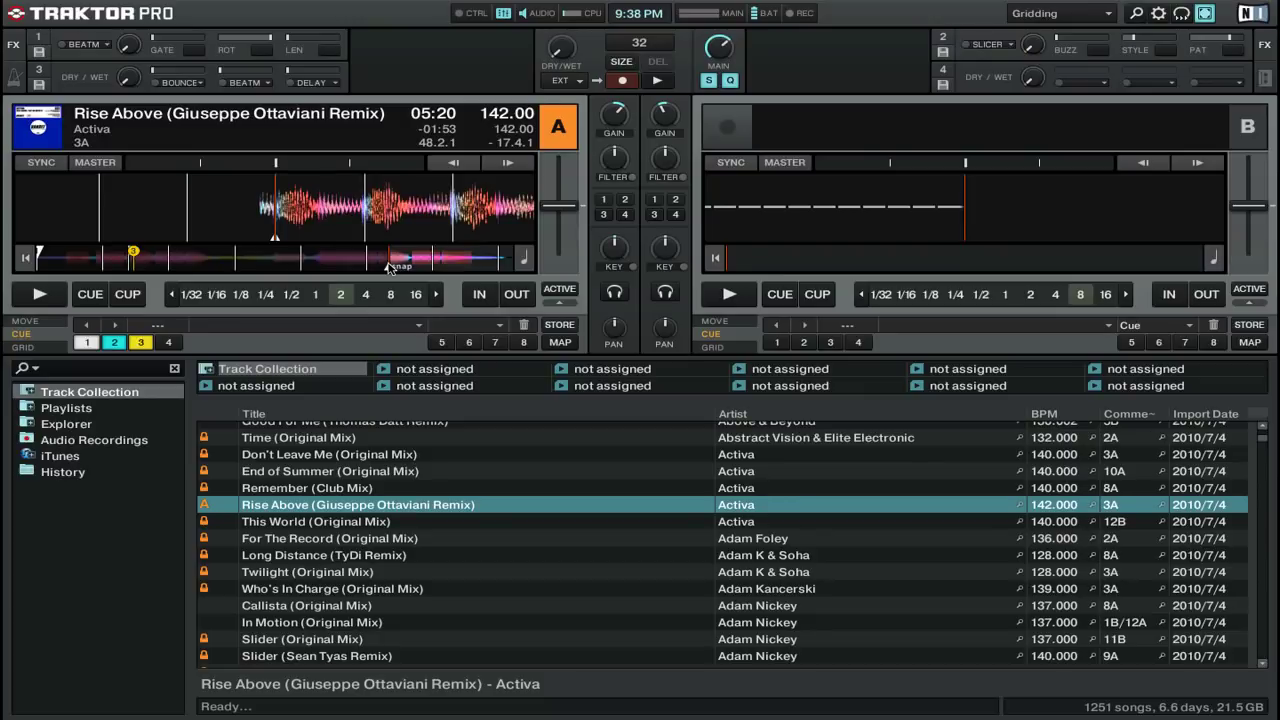
click(366, 294)
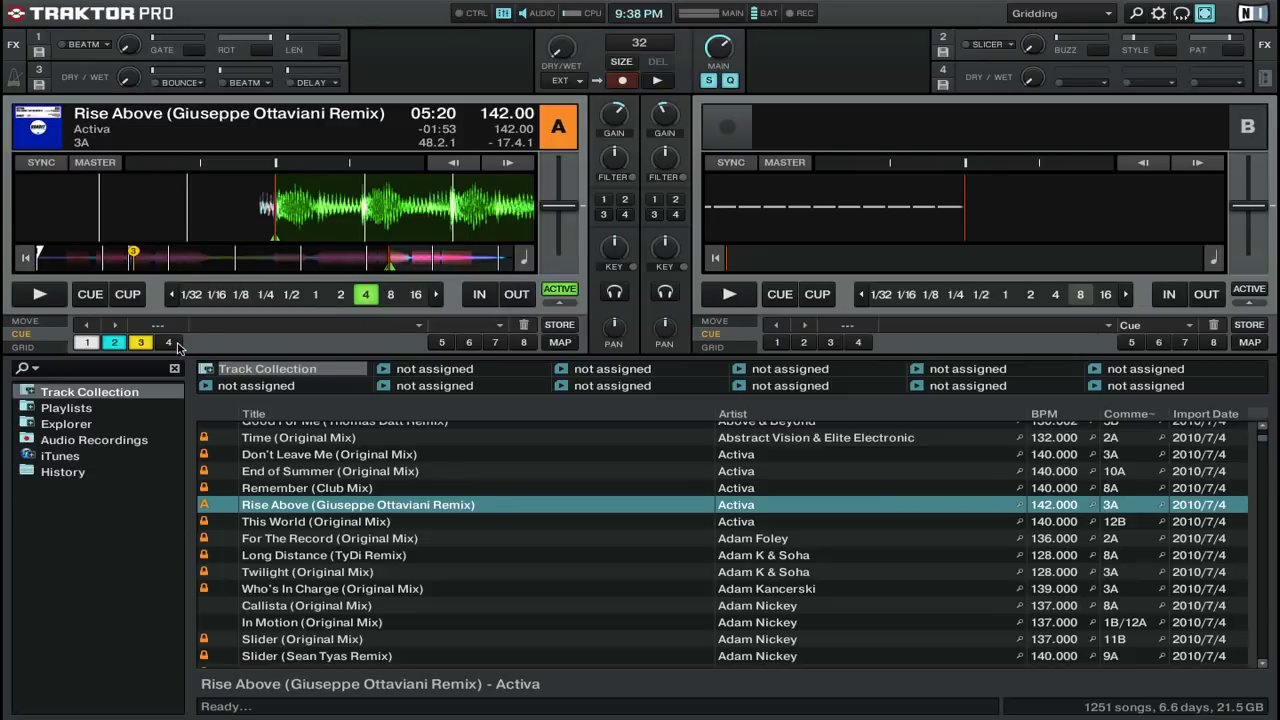
click(176, 343)
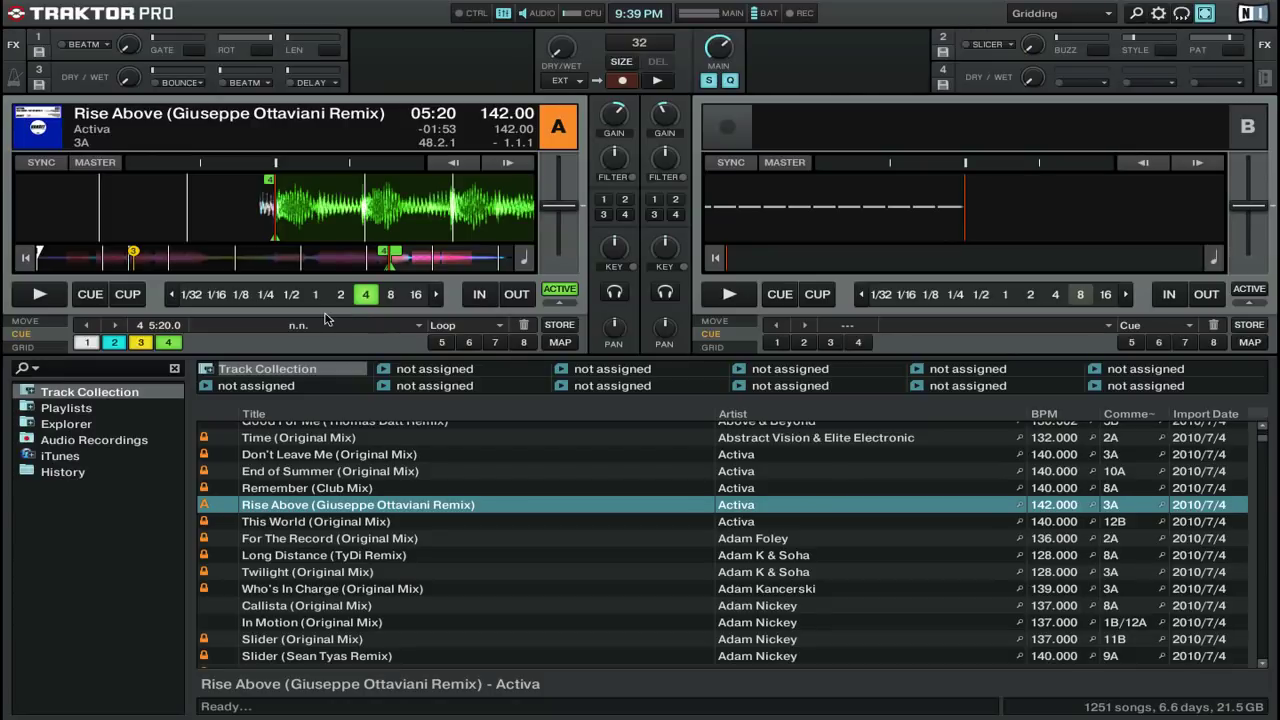
Step back and forth between the stored cue points 3 and 4 on deck A.
click(86, 325)
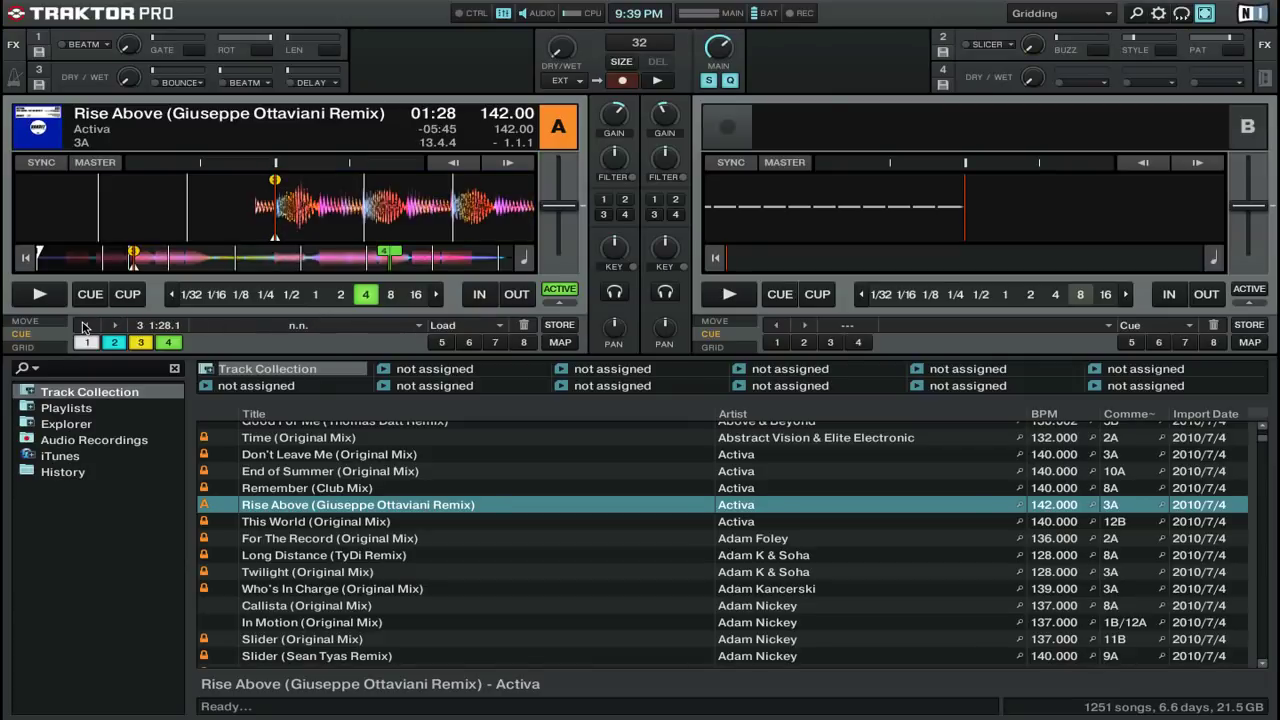
click(112, 326)
click(87, 326)
click(112, 326)
click(86, 326)
click(112, 326)
Deactivate the loop on deck A and name hotcue 4 "melody".
click(558, 290)
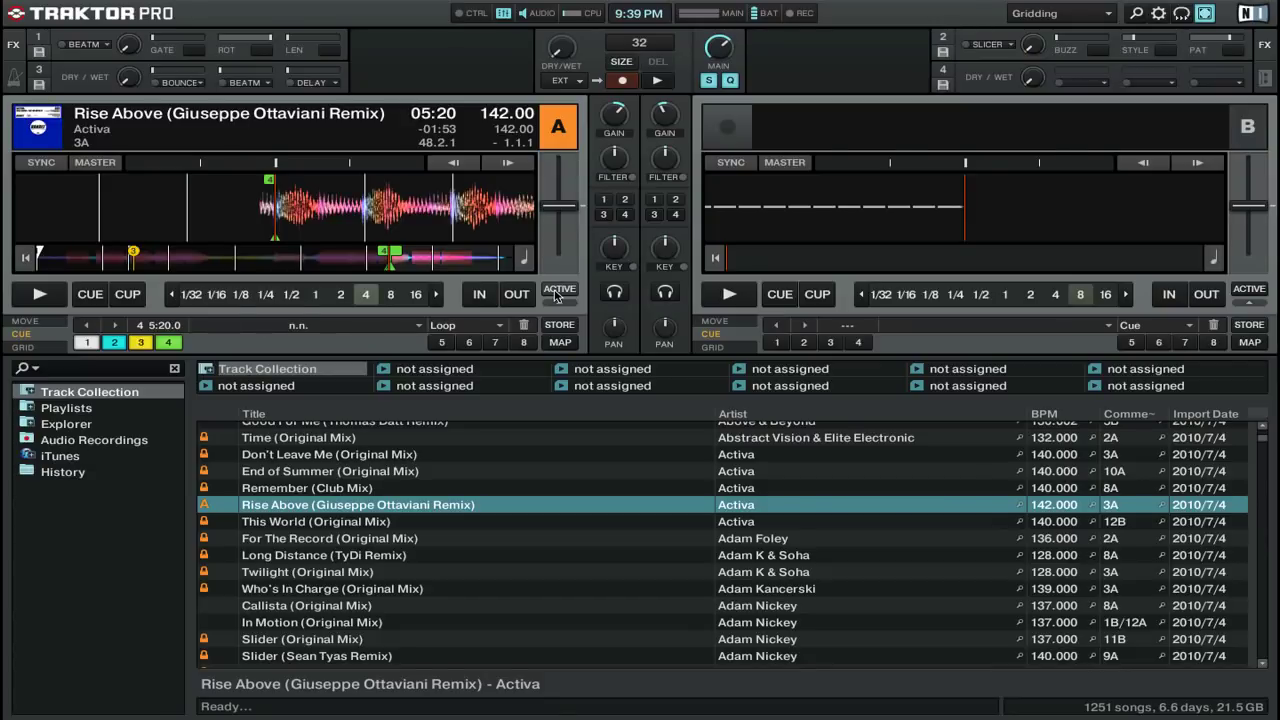
double_click(337, 325)
text(melody)
key(Return)
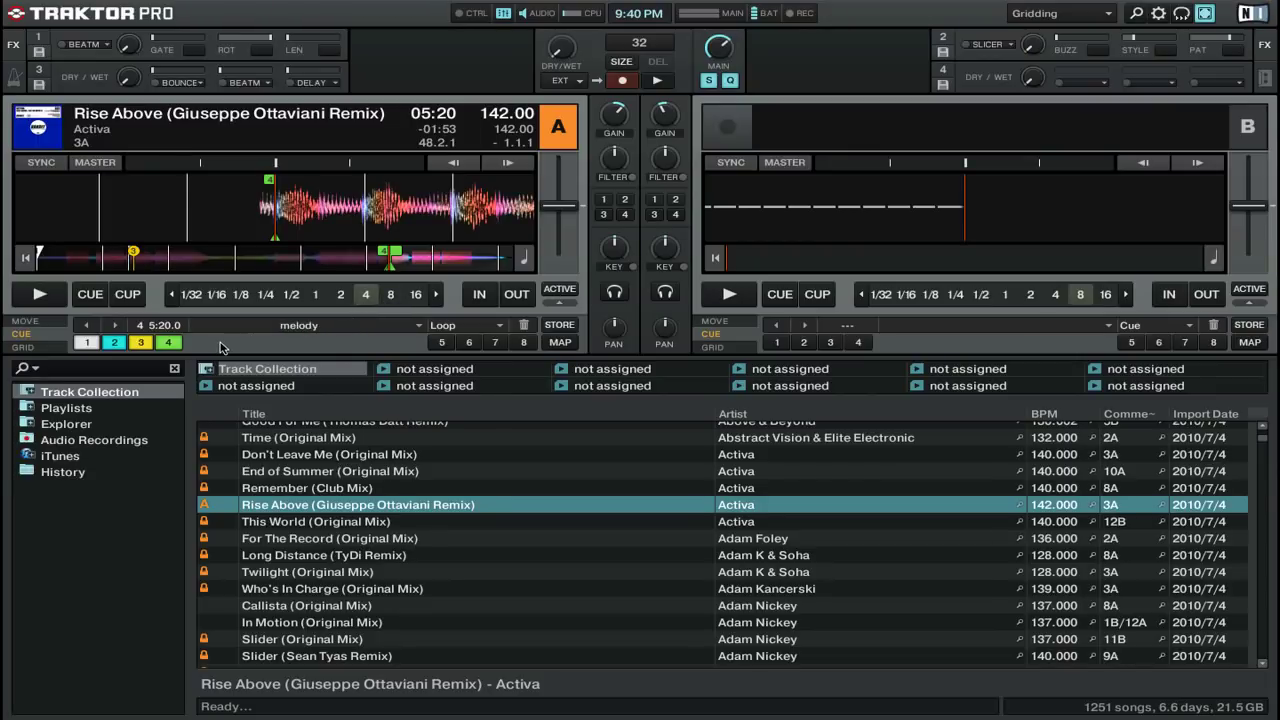
Recall hotcue 3 on deck A and name it "breakdown".
click(139, 344)
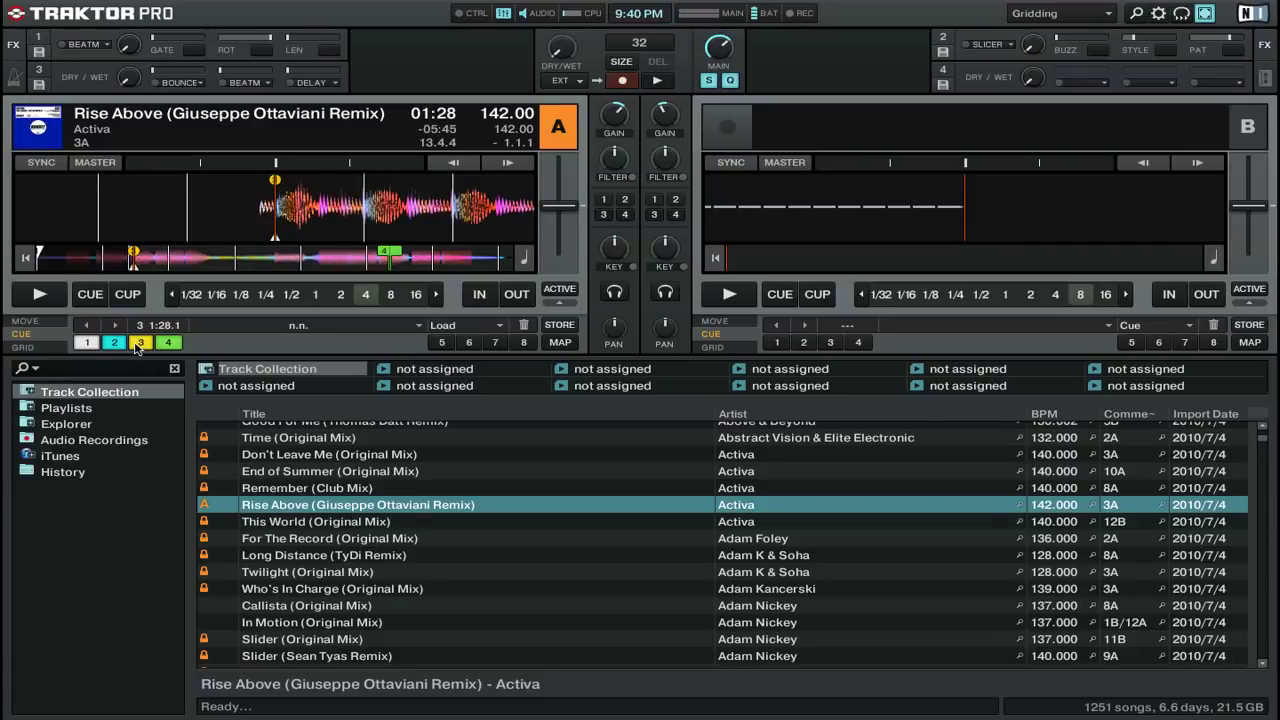
double_click(335, 325)
text(breakdown)
Remap the "breakdown" cue point from hotcue 3 to hotcue 7.
click(141, 344)
click(143, 344)
click(562, 343)
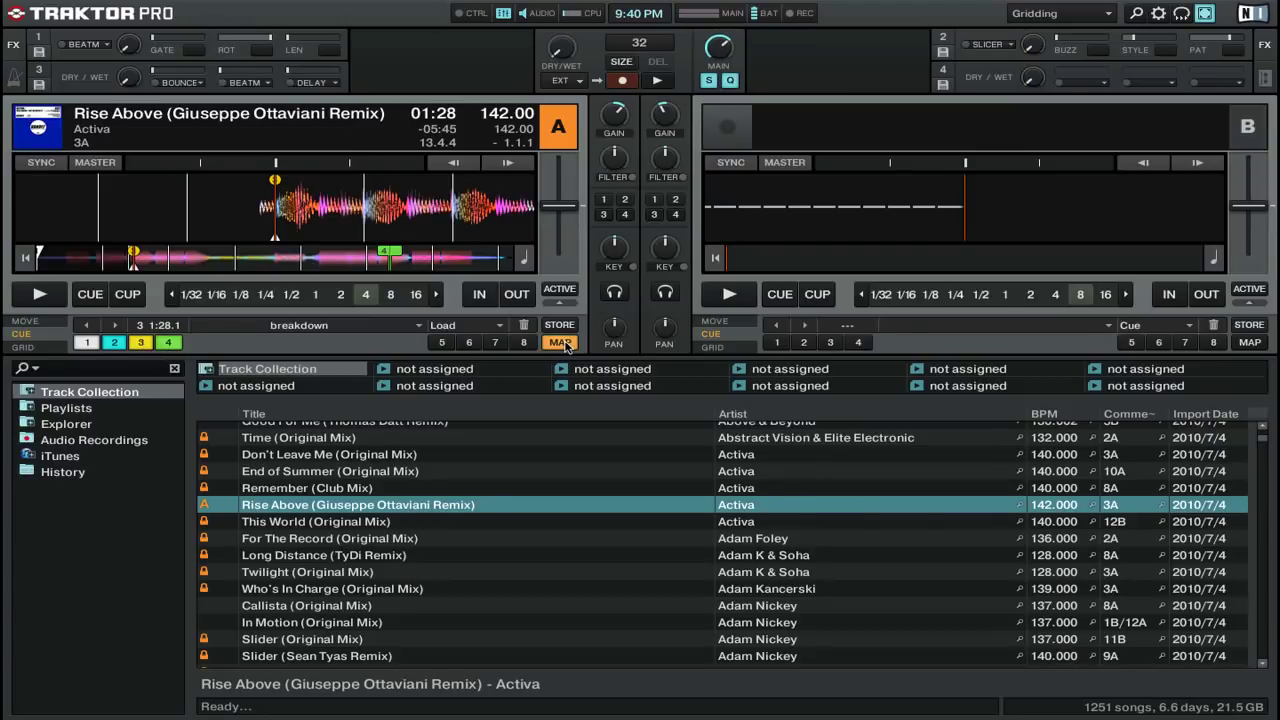
click(499, 343)
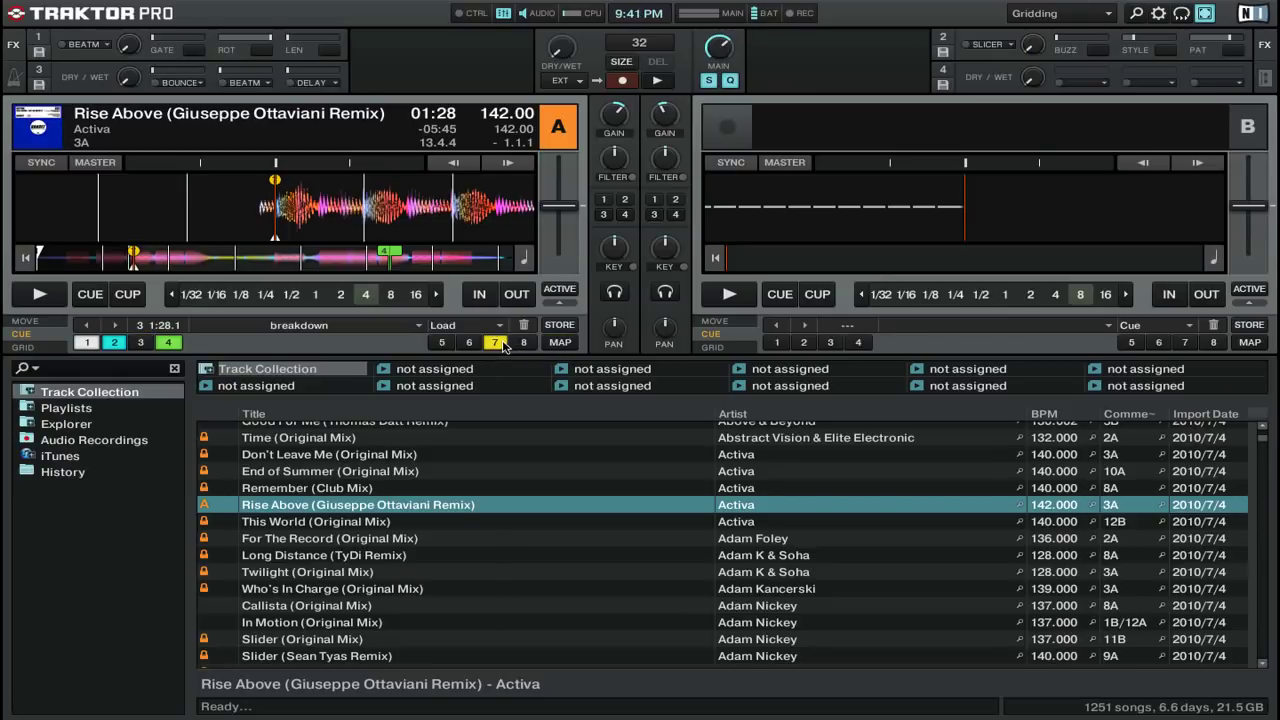